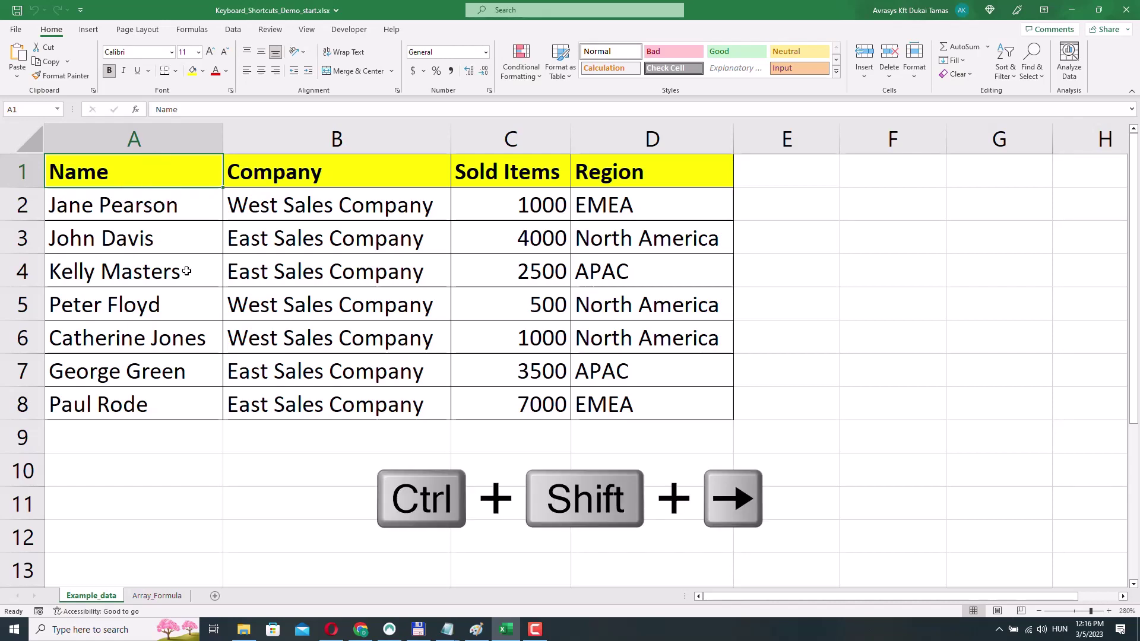
# Step: Extend the selection across the header row to D1, then back from D1 to A1
pyautogui.hotkey('ctrl', 'shift', 'Right')
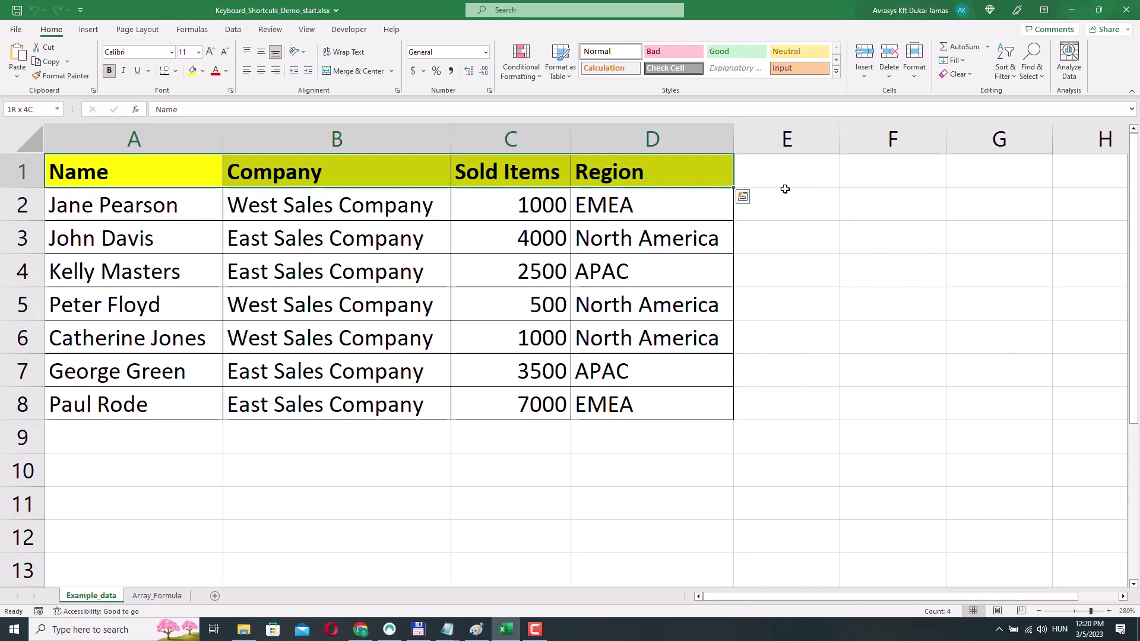
pyautogui.click(629, 172)
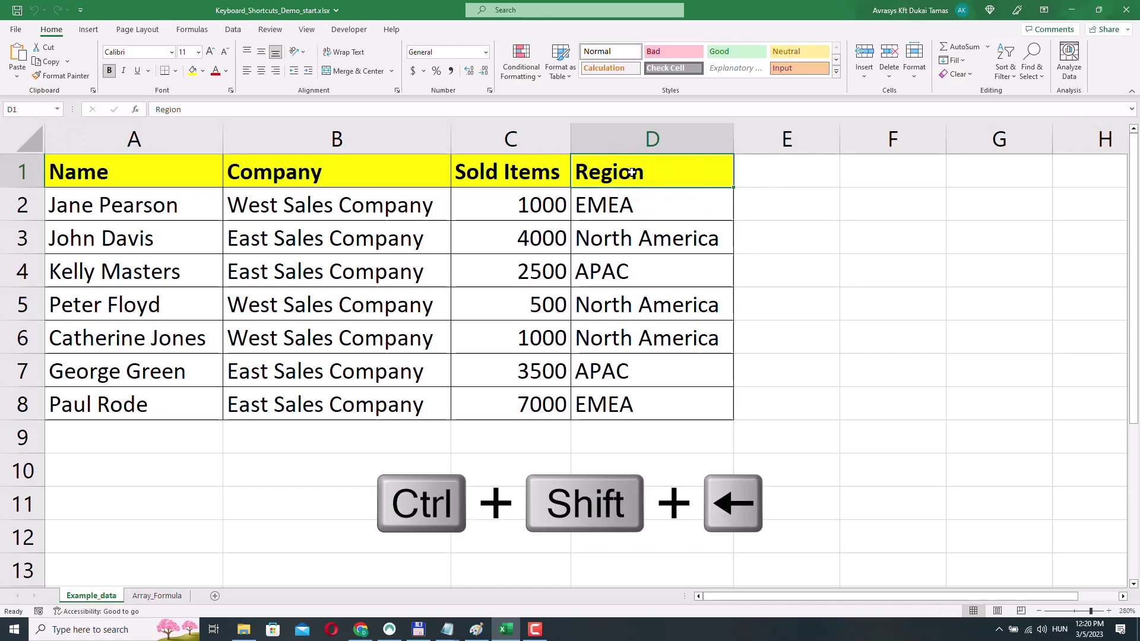
pyautogui.hotkey('ctrl', 'shift', 'Left')
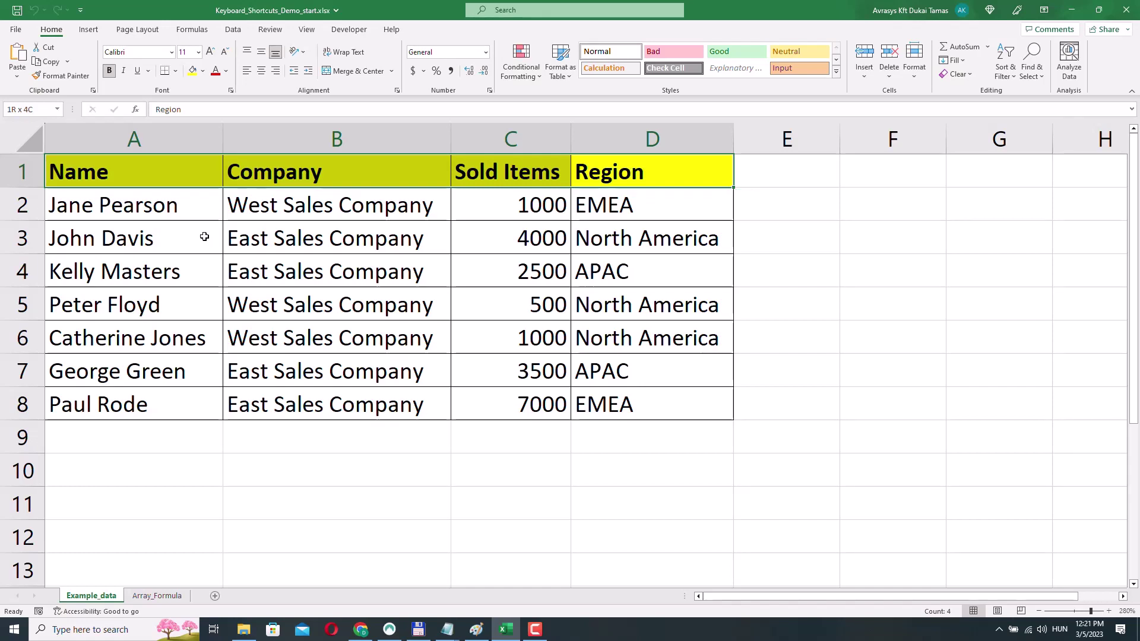
pyautogui.click(158, 174)
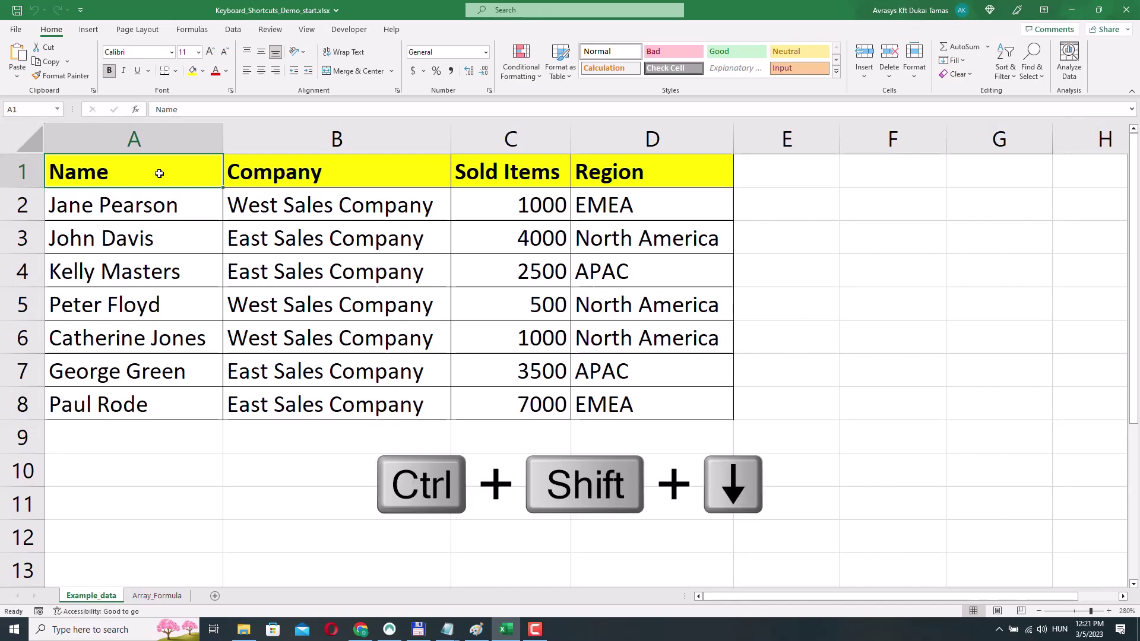
# Step: Select the Name column A1:A8, the Region column D8:D1, then the header row A1:D1
pyautogui.hotkey('ctrl', 'shift', 'Down')
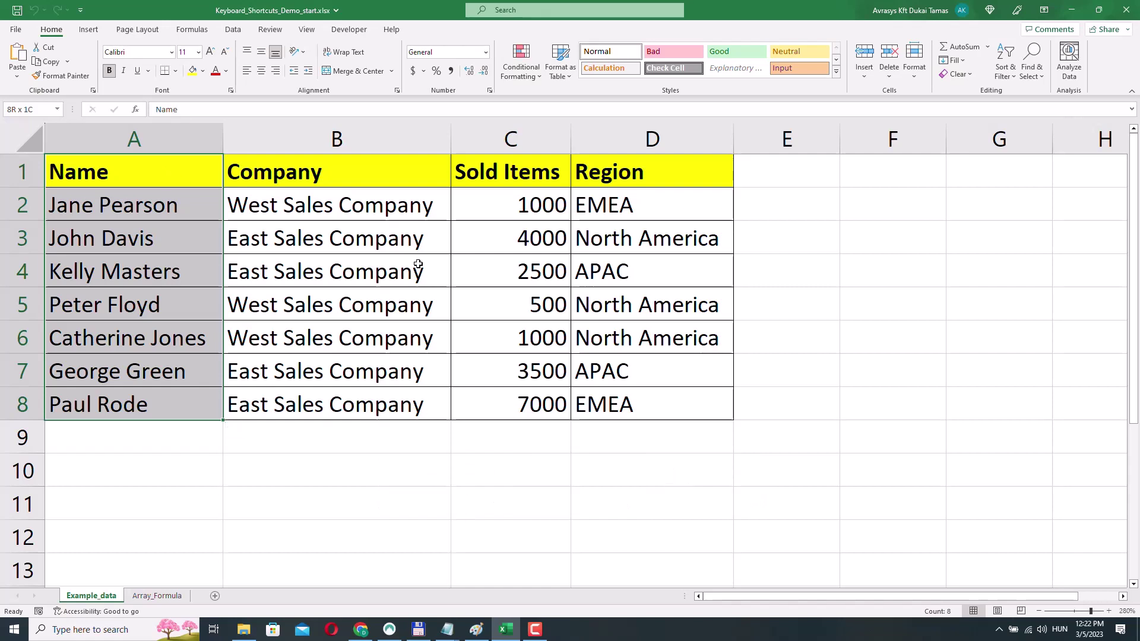
pyautogui.click(614, 405)
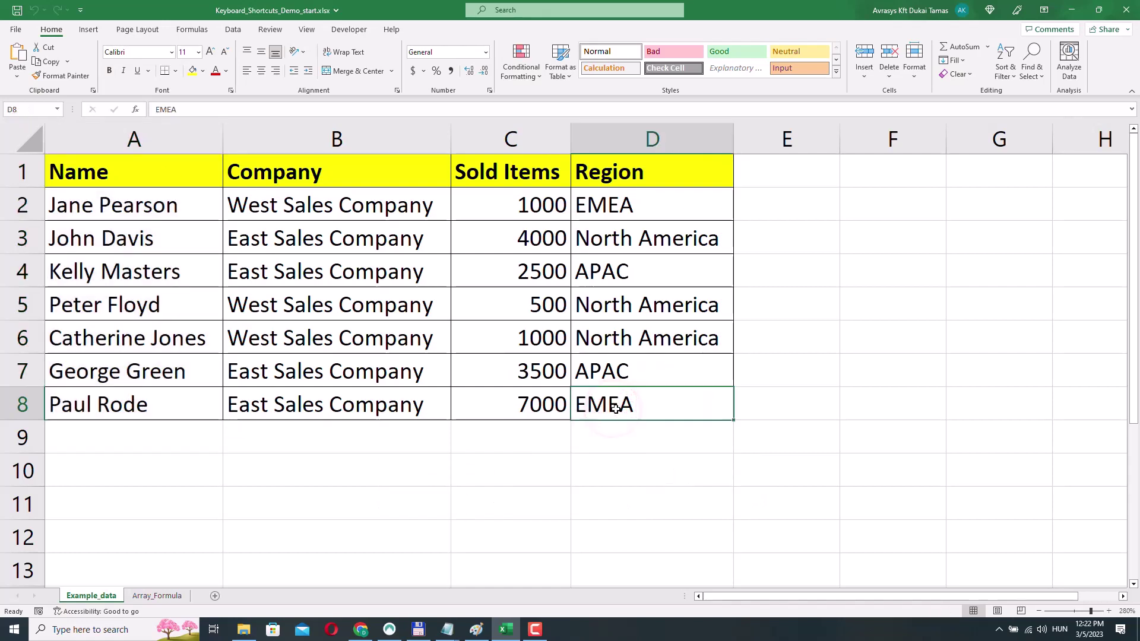
pyautogui.hotkey('ctrl', 'shift', 'Up')
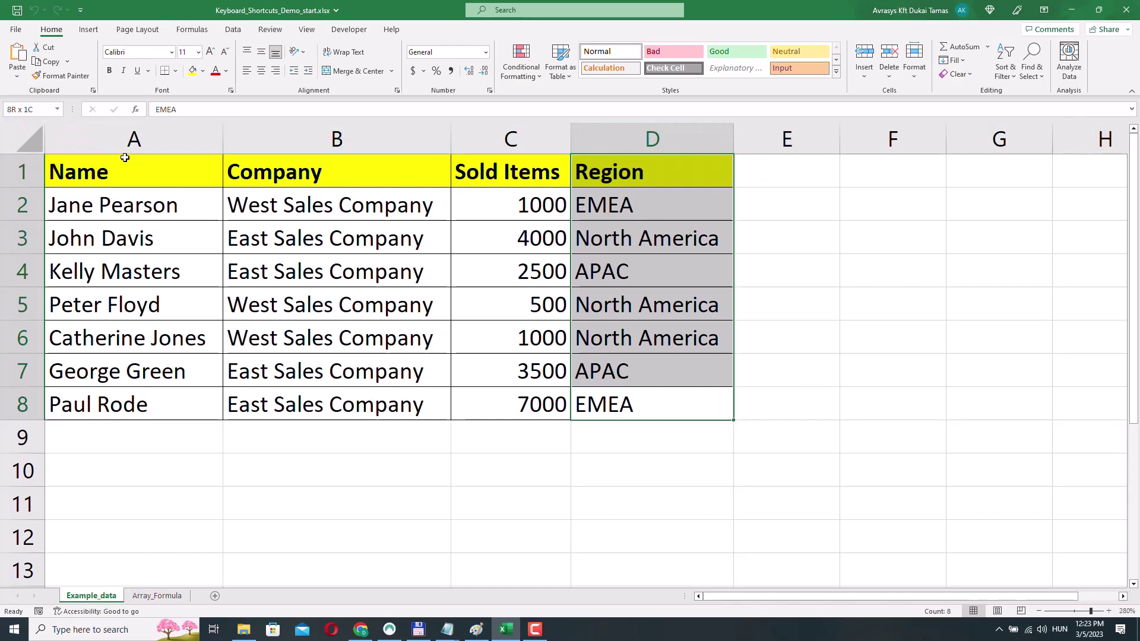
pyautogui.click(142, 174)
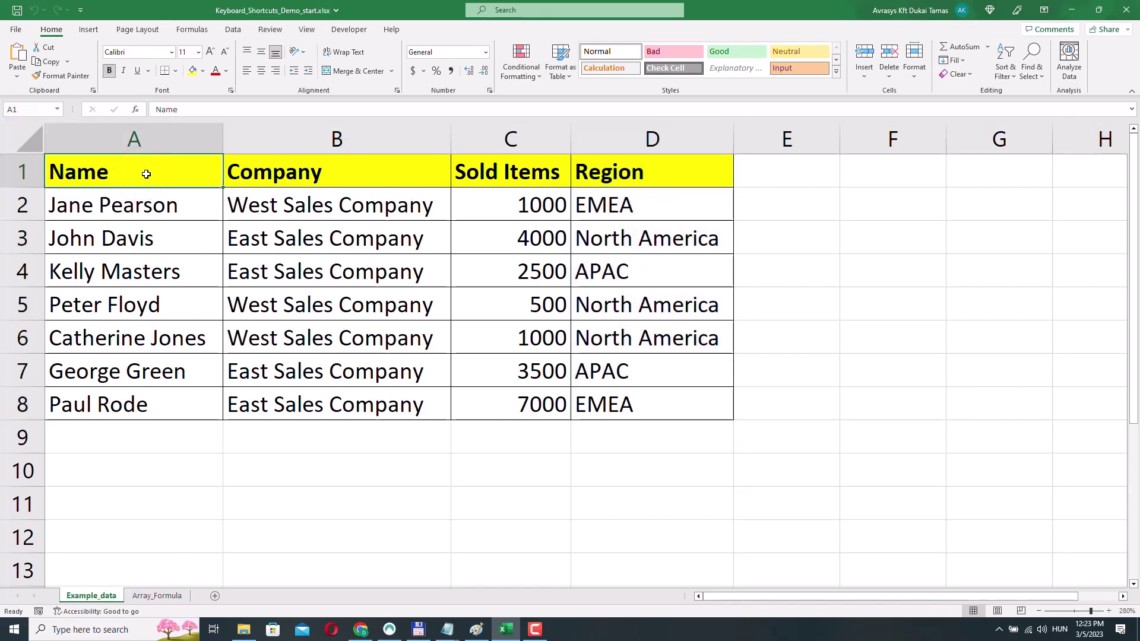
pyautogui.hotkey('ctrl', 'shift', 'Right')
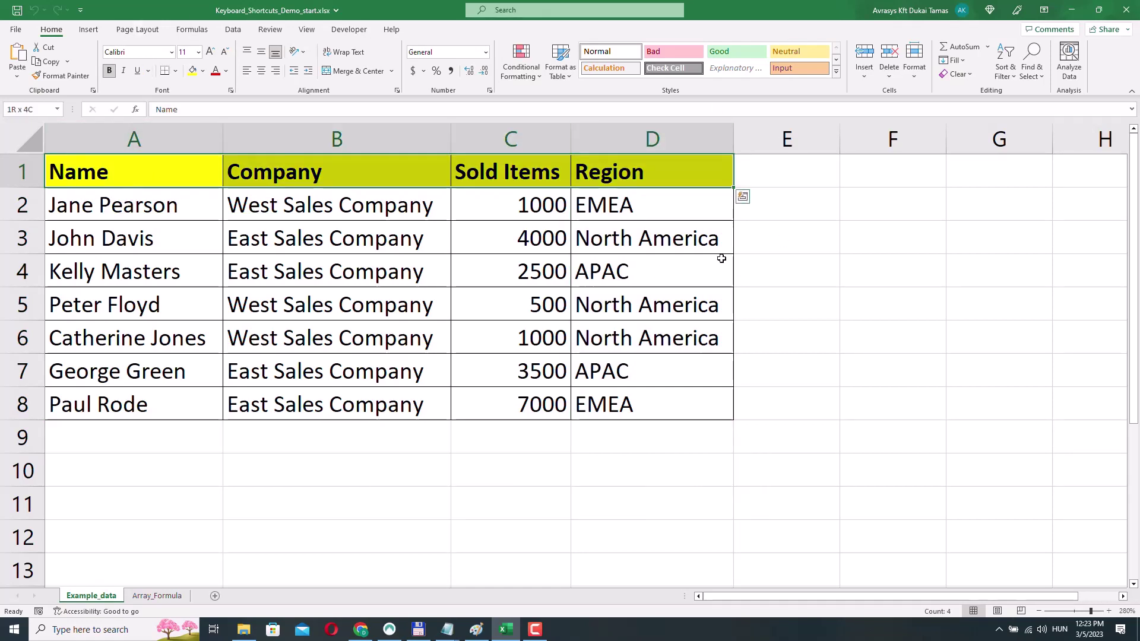
pyautogui.hotkey('ctrl', 'shift', 'Down')
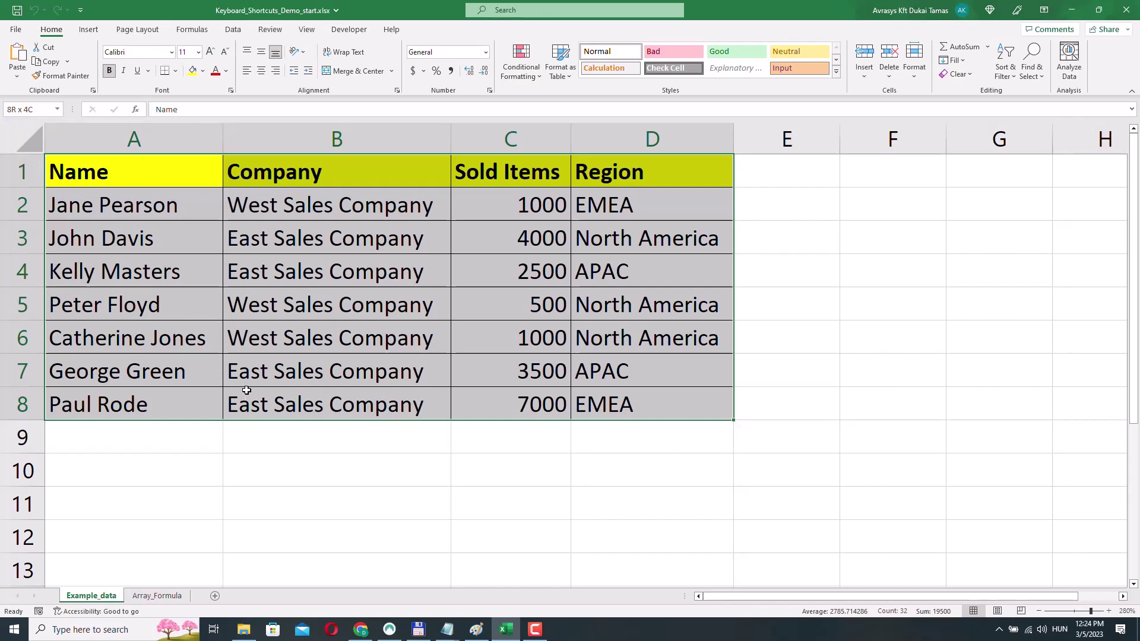
pyautogui.hotkey('ctrl', 'a')
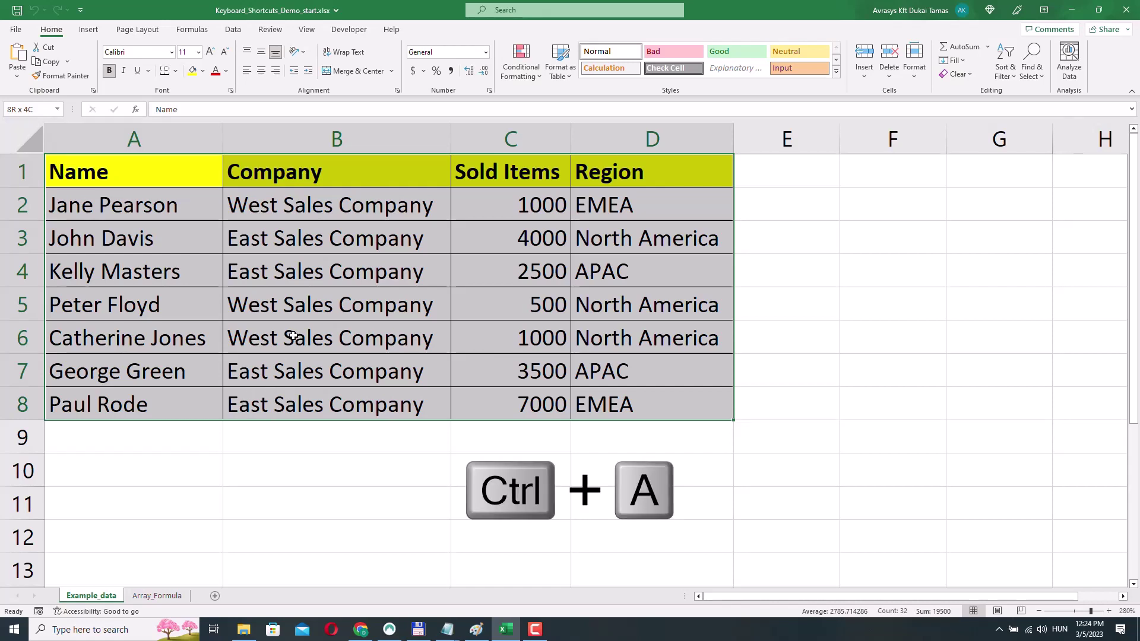
pyautogui.click(300, 273)
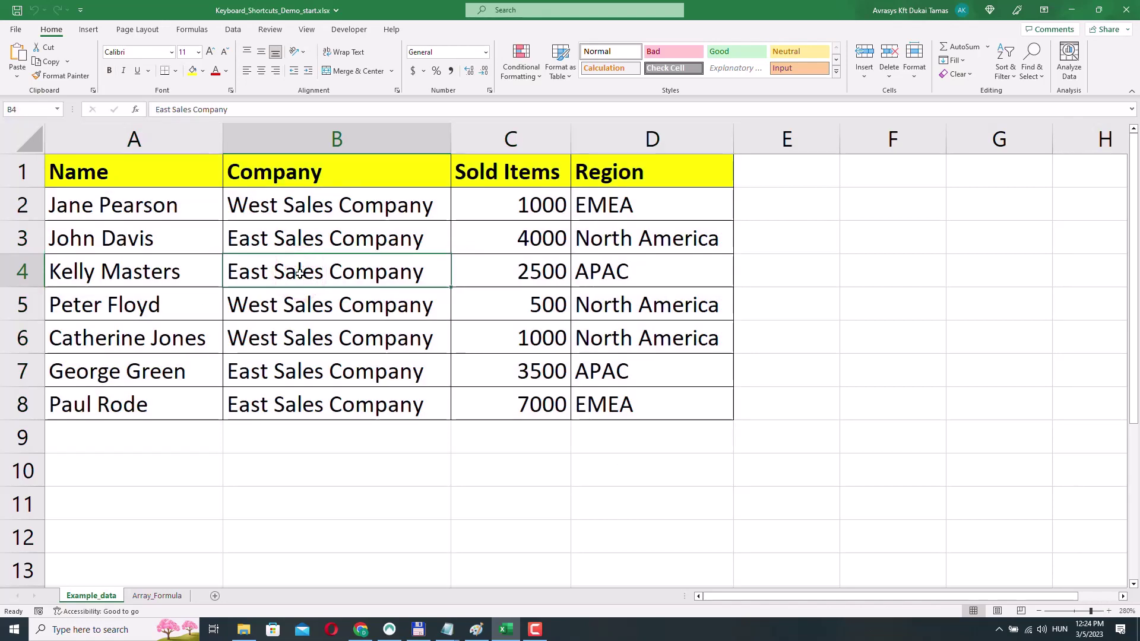
pyautogui.hotkey('ctrl', 'a')
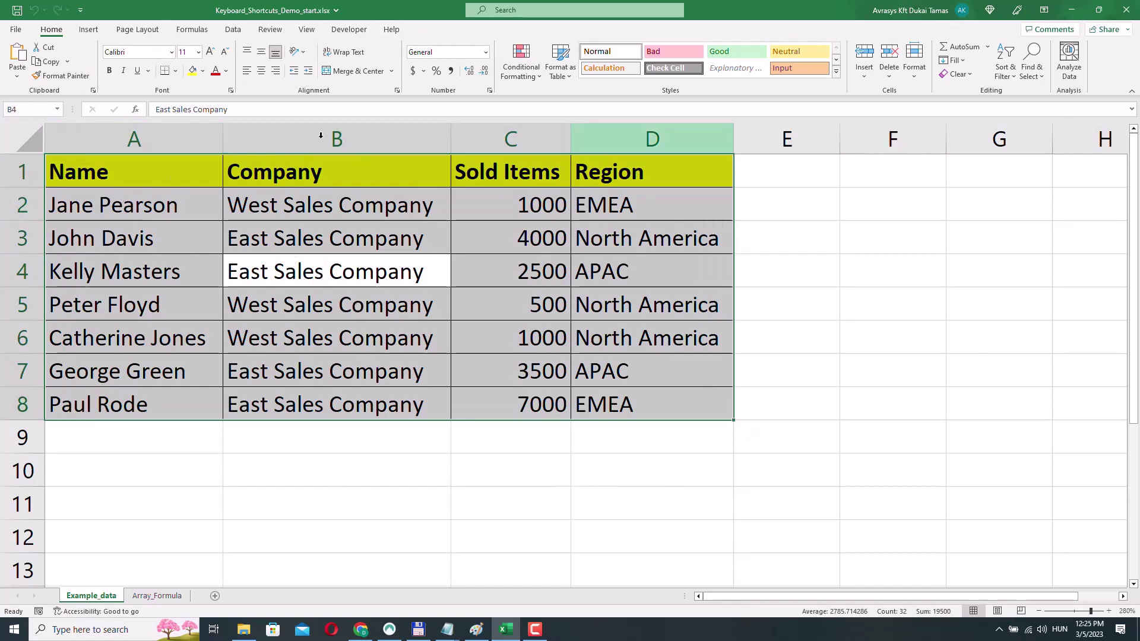
pyautogui.click(355, 174)
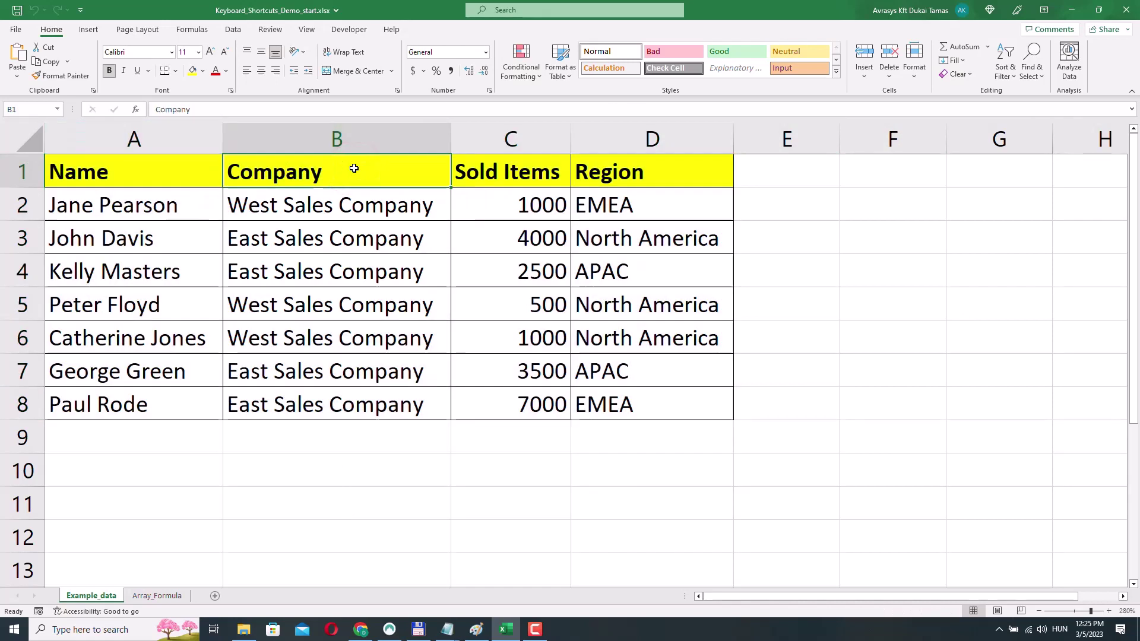
pyautogui.hotkey('ctrl', 'shift', 'l')
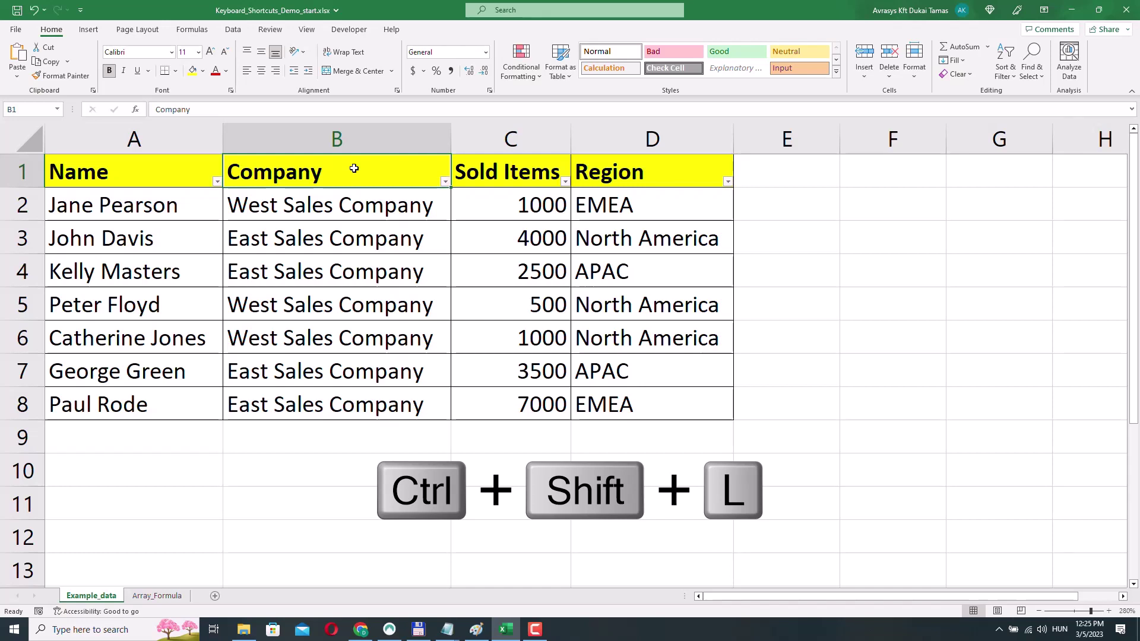
pyautogui.click(445, 182)
pyautogui.click(501, 172)
pyautogui.click(563, 181)
pyautogui.click(359, 174)
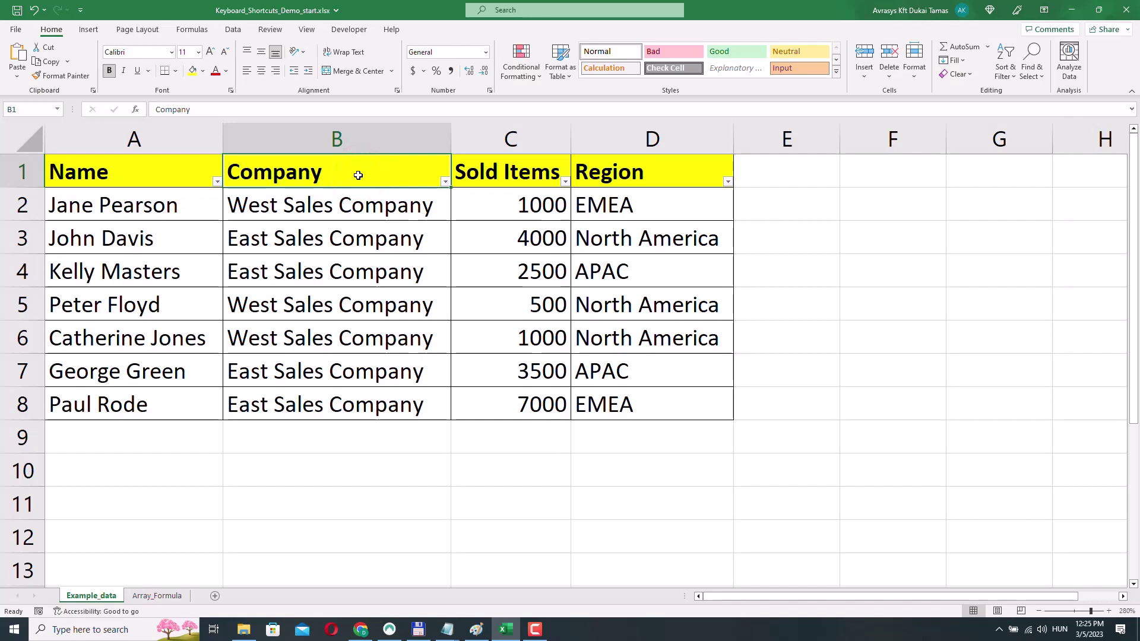
pyautogui.hotkey('ctrl', 'shift', 'l')
pyautogui.press('Home')
pyautogui.hotkey('ctrl', 'shift', 'Right')
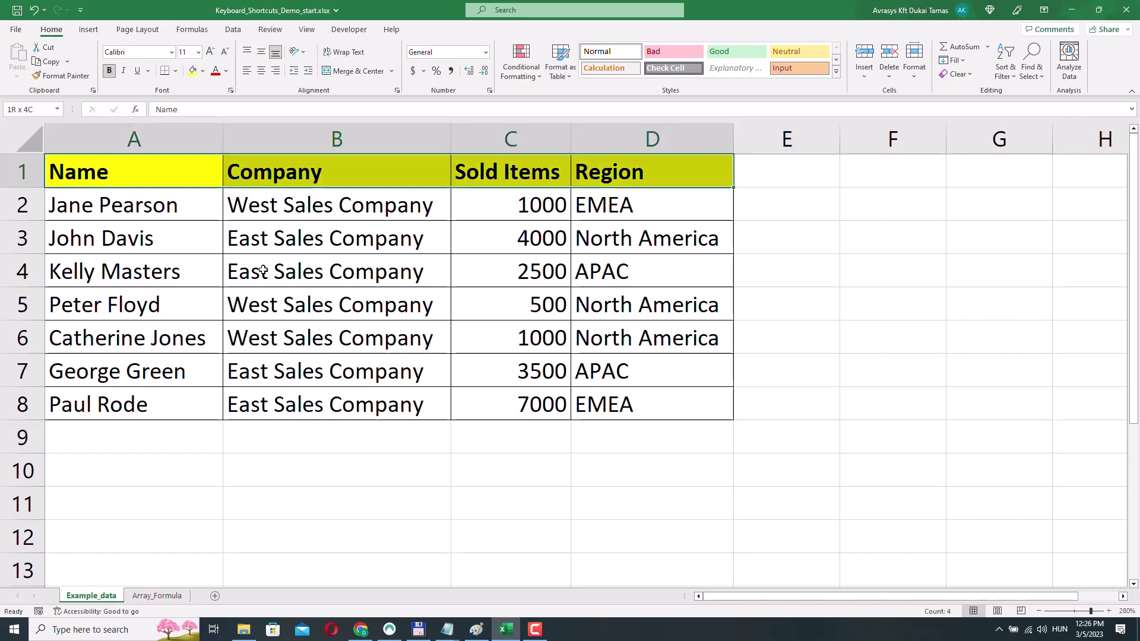
pyautogui.click(628, 275)
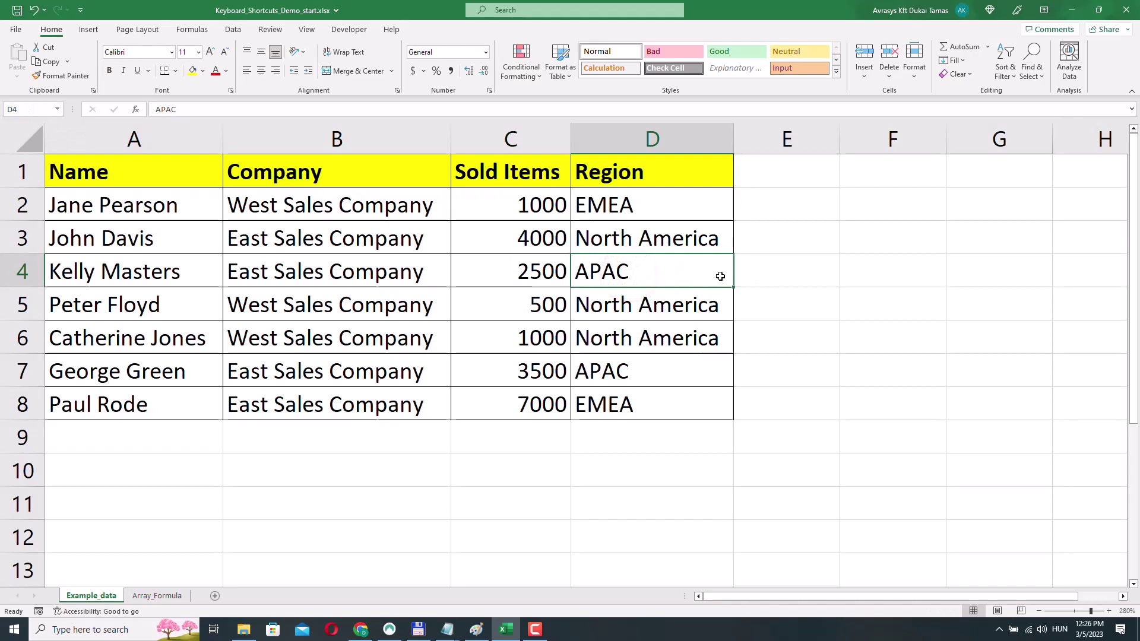
# Step: Copy APAC from D4 into F4 and clear the copy marquee
pyautogui.hotkey('ctrl', 'c')
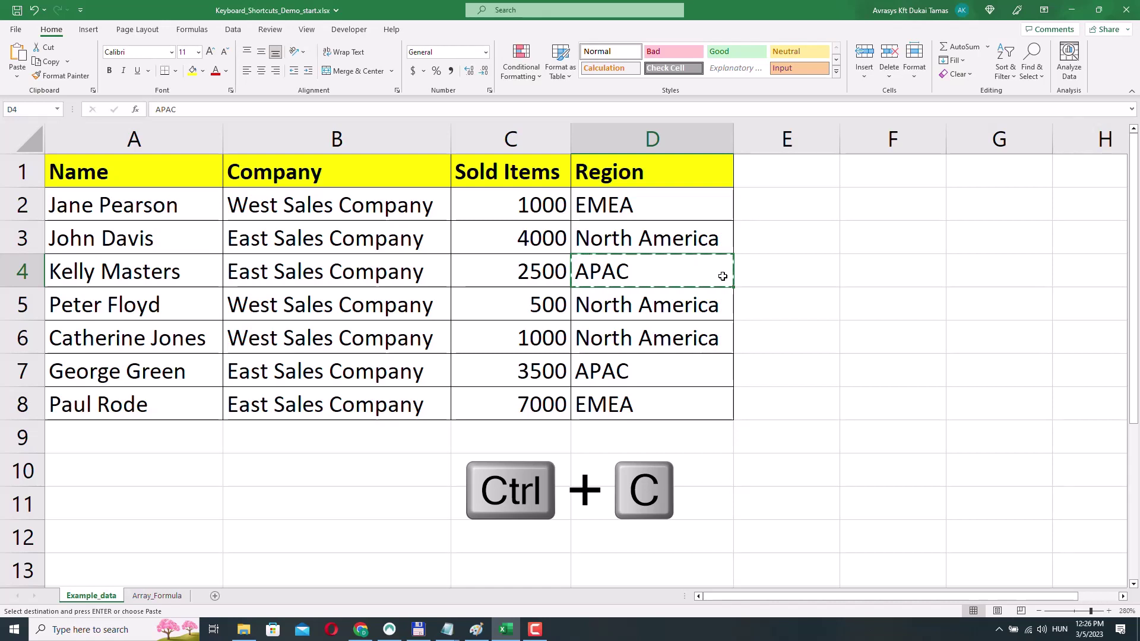
pyautogui.click(869, 268)
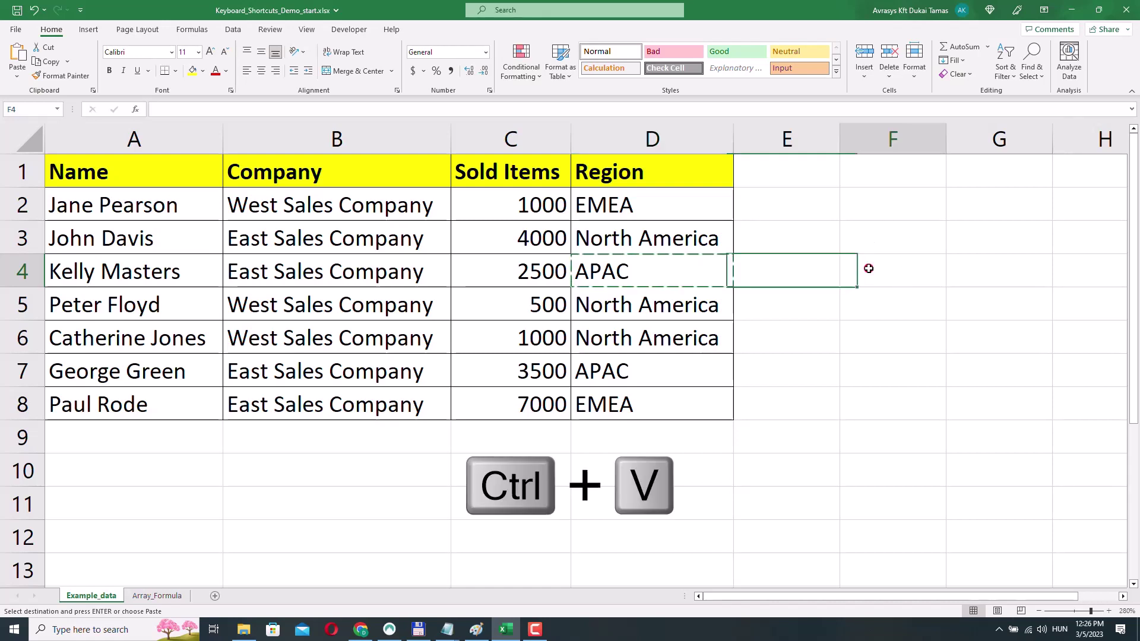
pyautogui.hotkey('ctrl', 'v')
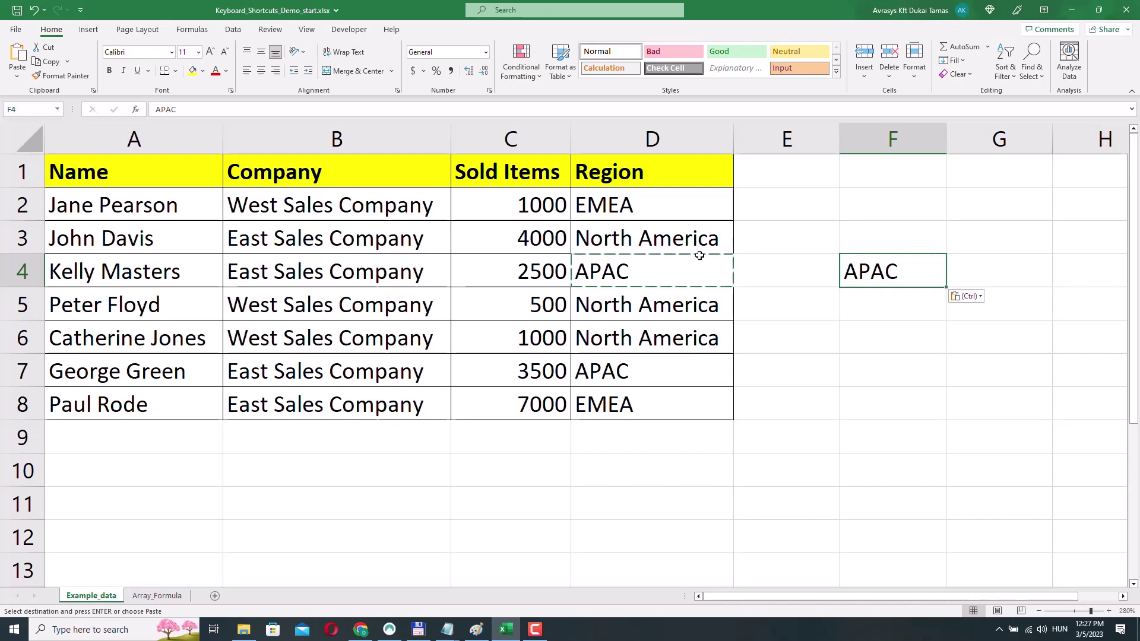
pyautogui.press('Escape')
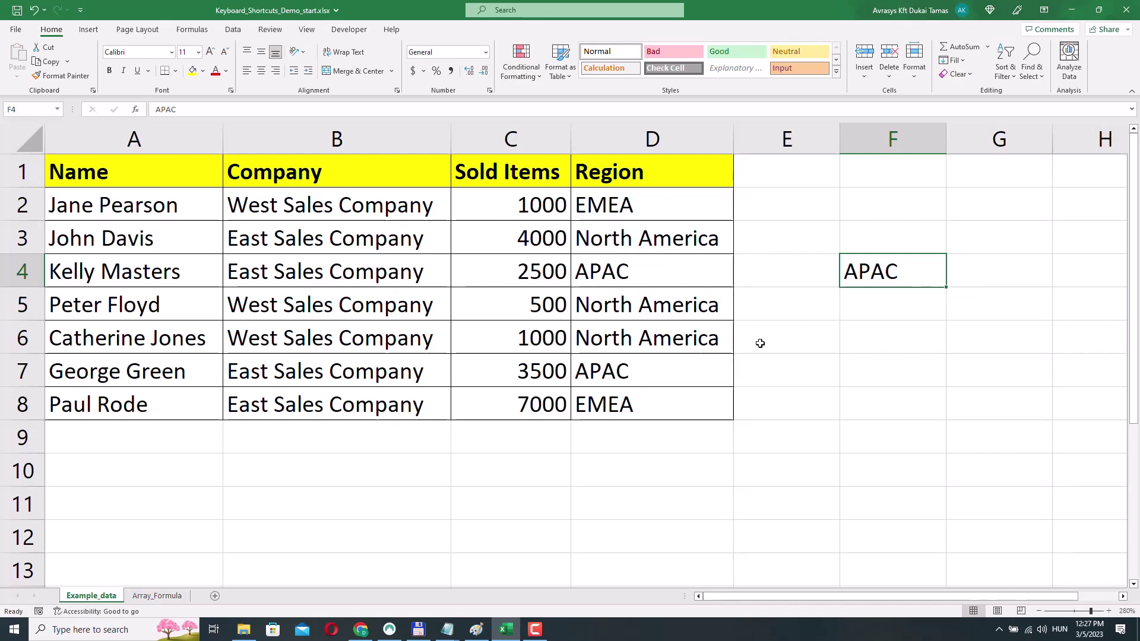
# Step: Cut APAC from D7, paste it into F7, and confirm D7 is now empty
pyautogui.click(672, 375)
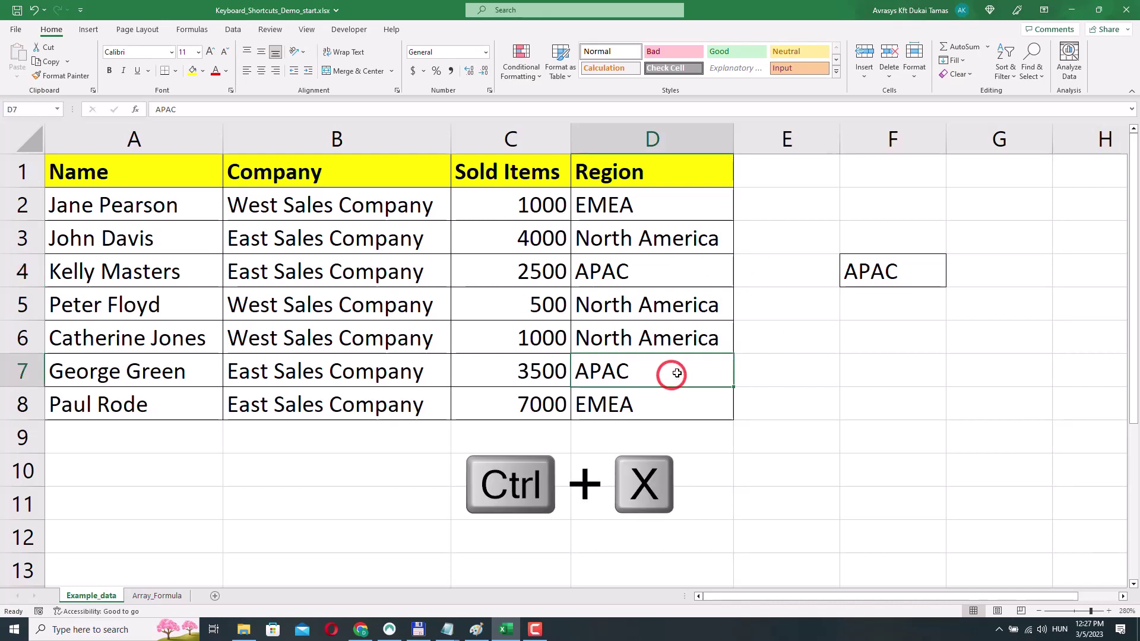
pyautogui.hotkey('ctrl', 'x')
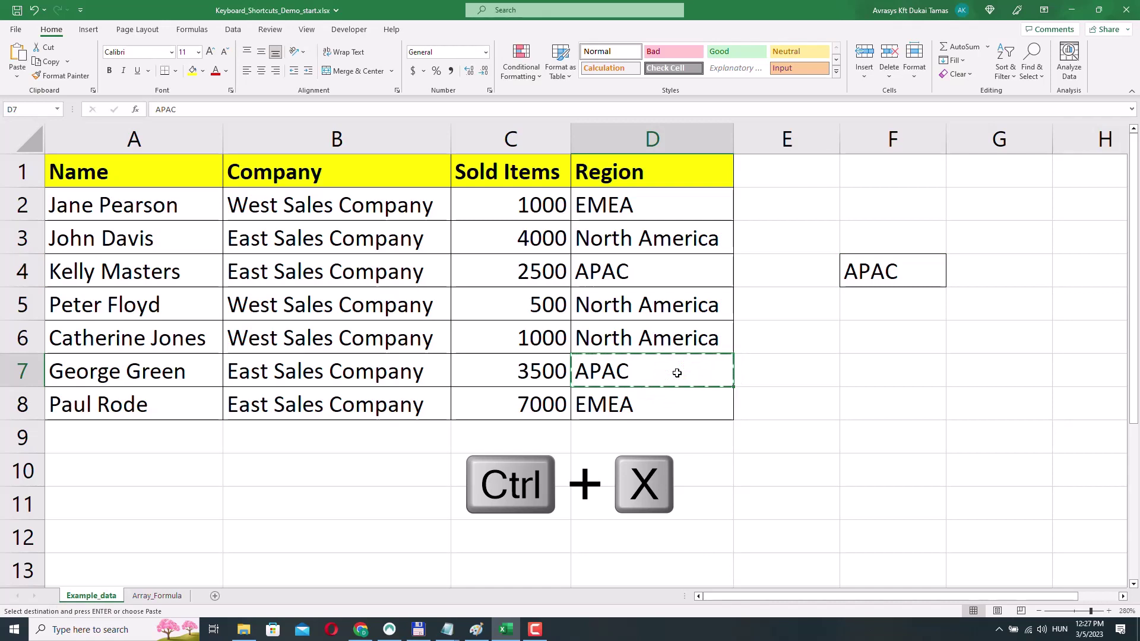
pyautogui.click(879, 372)
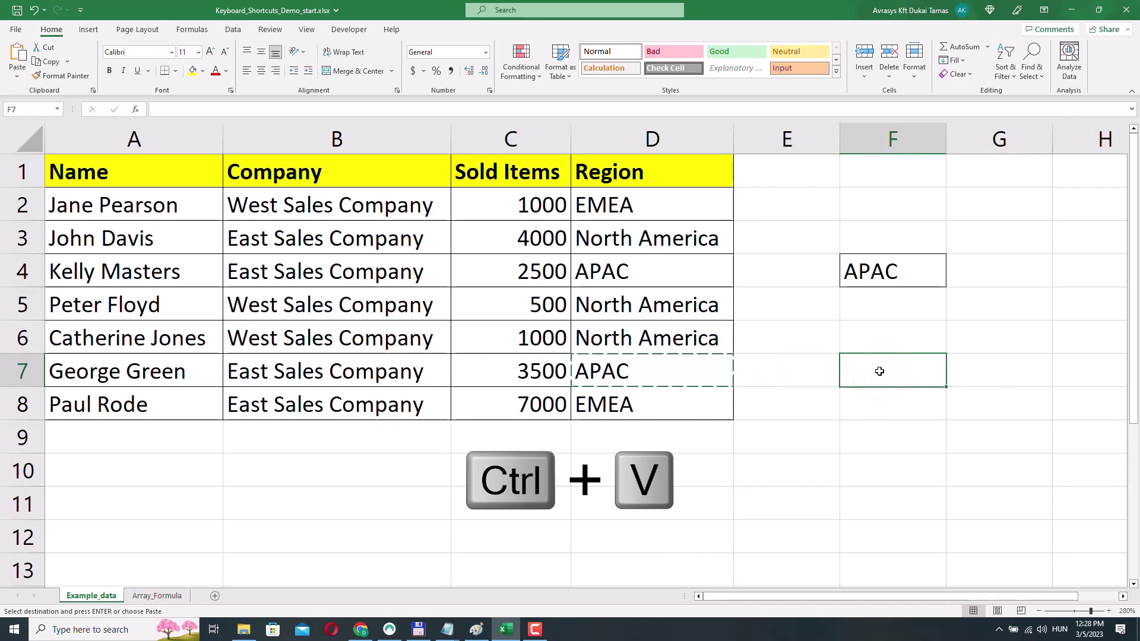
pyautogui.hotkey('ctrl', 'v')
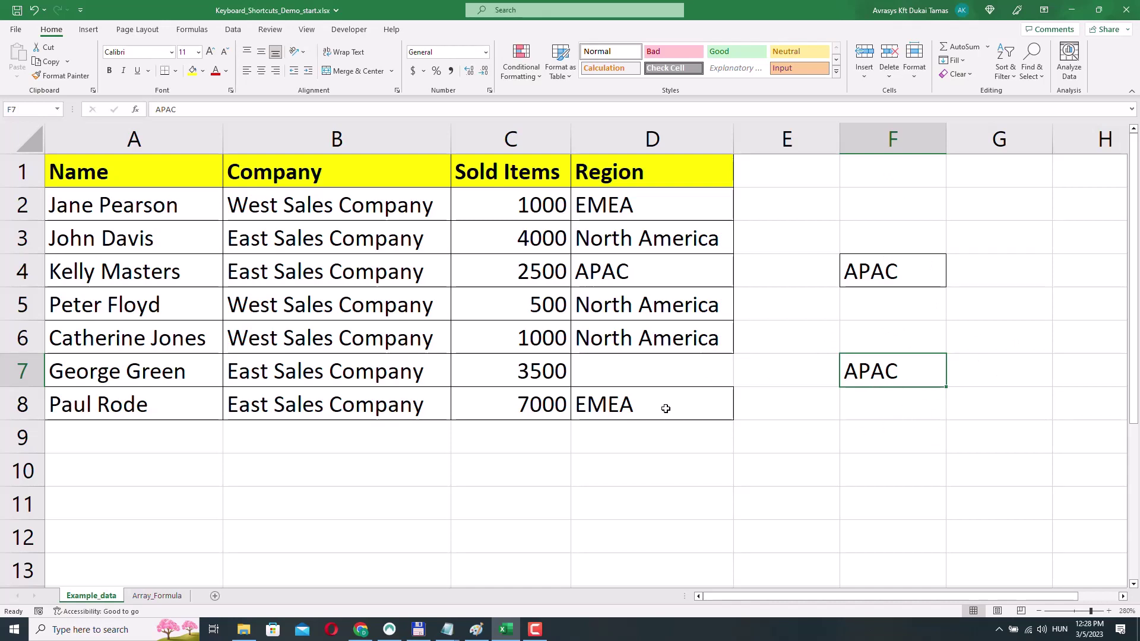
pyautogui.click(618, 375)
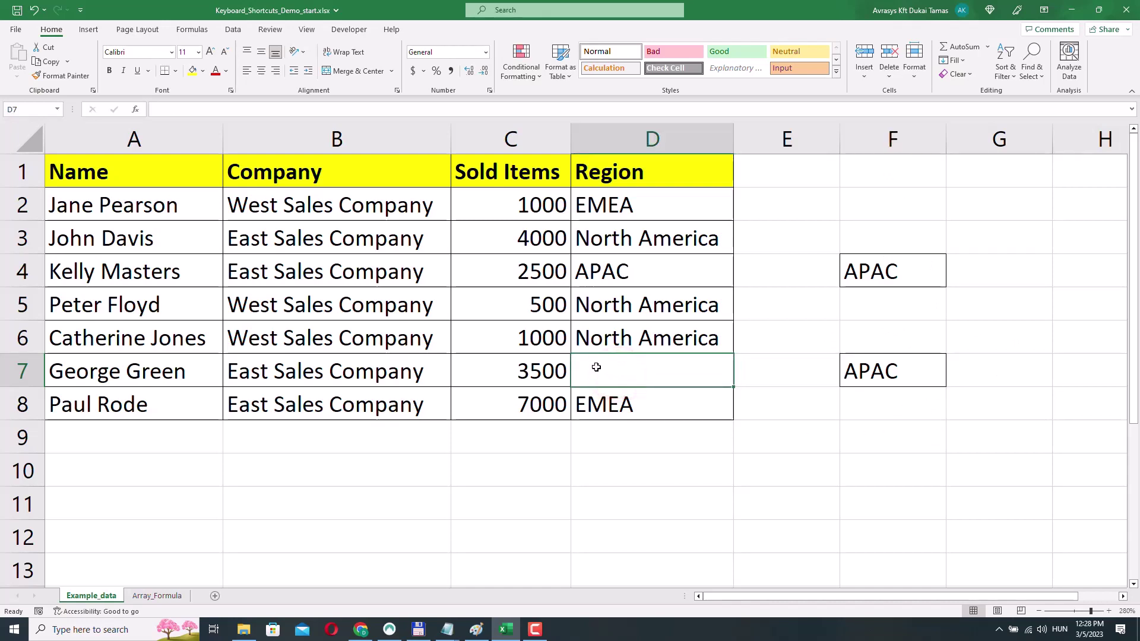
pyautogui.click(893, 408)
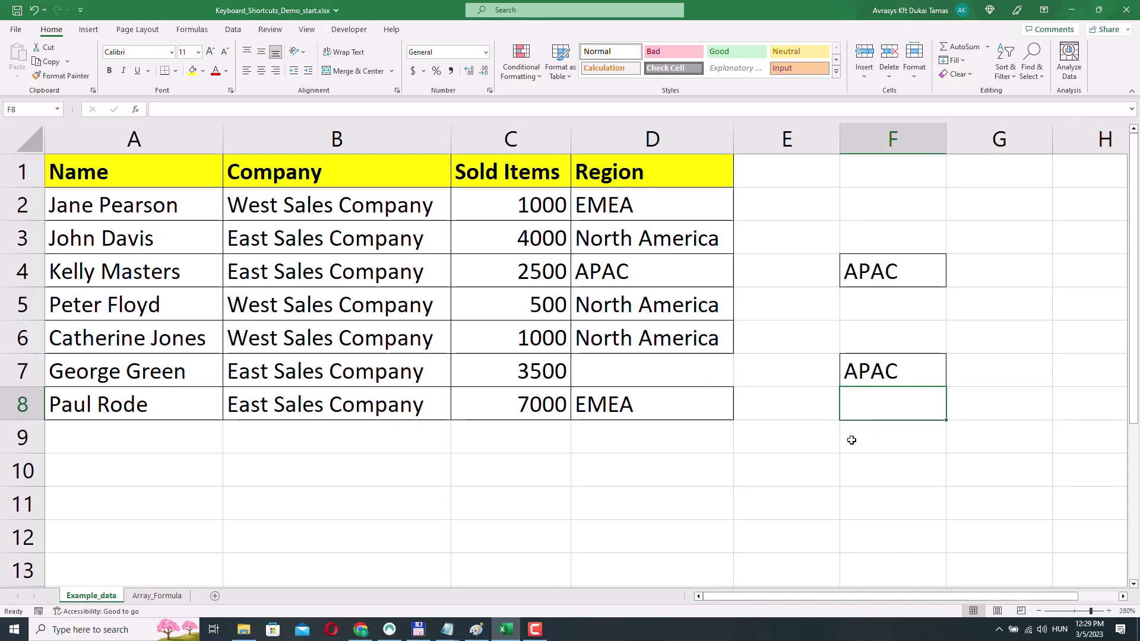
pyautogui.hotkey('ctrl', 'z')
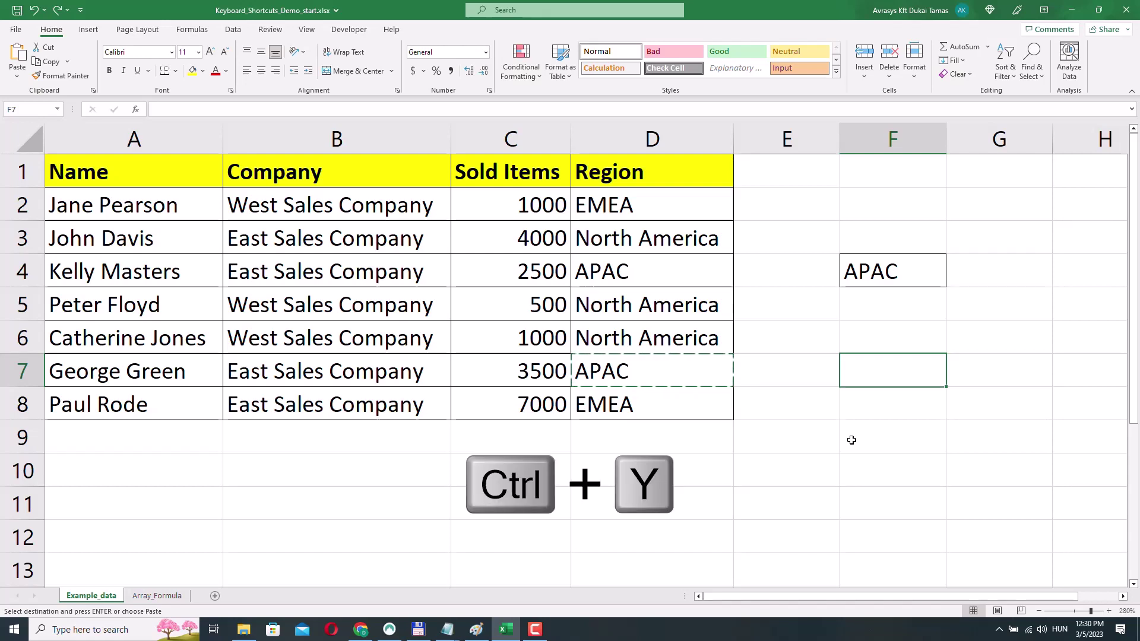
pyautogui.hotkey('ctrl', 'y')
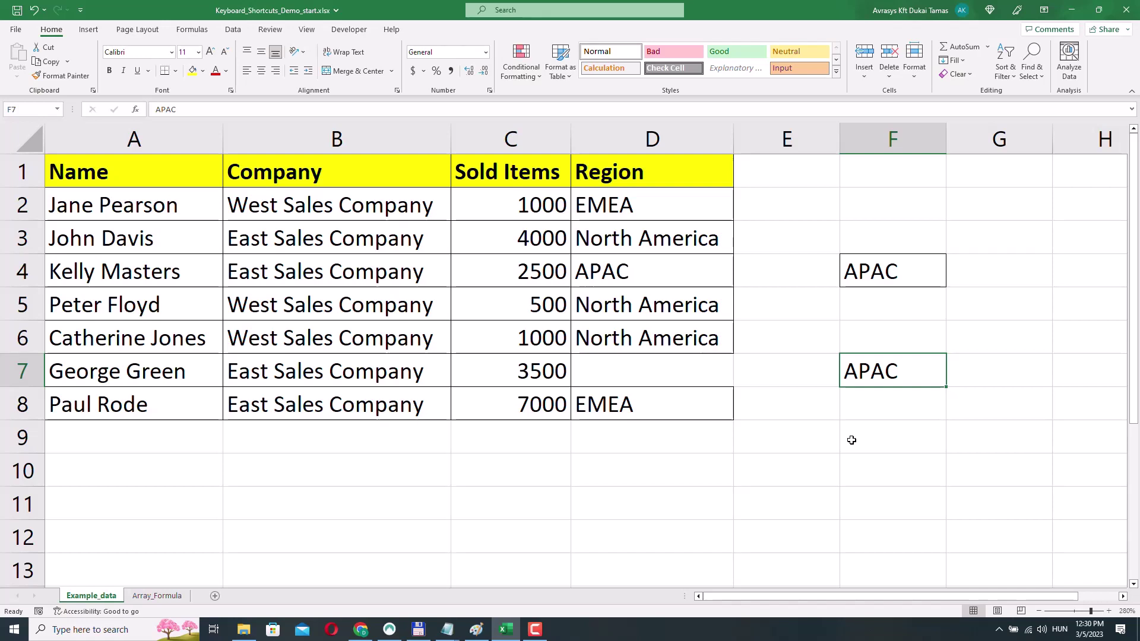
pyautogui.hotkey('ctrl', 'f')
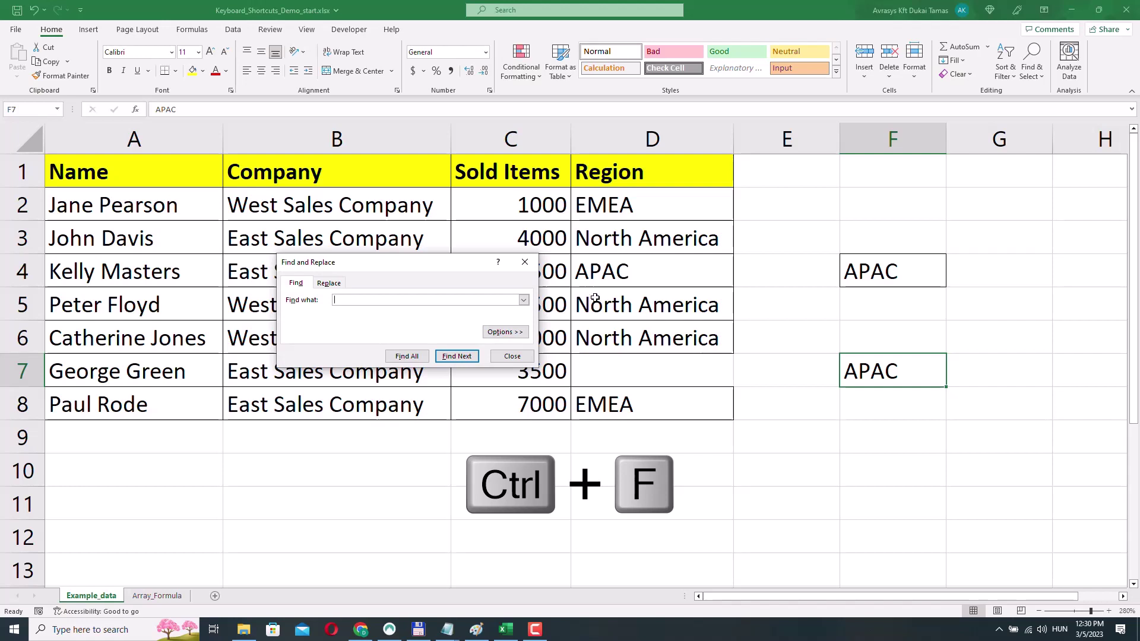
# Step: Close Find, jump to cell E10 with Go To, then switch to the Array_Formula sheet
pyautogui.click(525, 263)
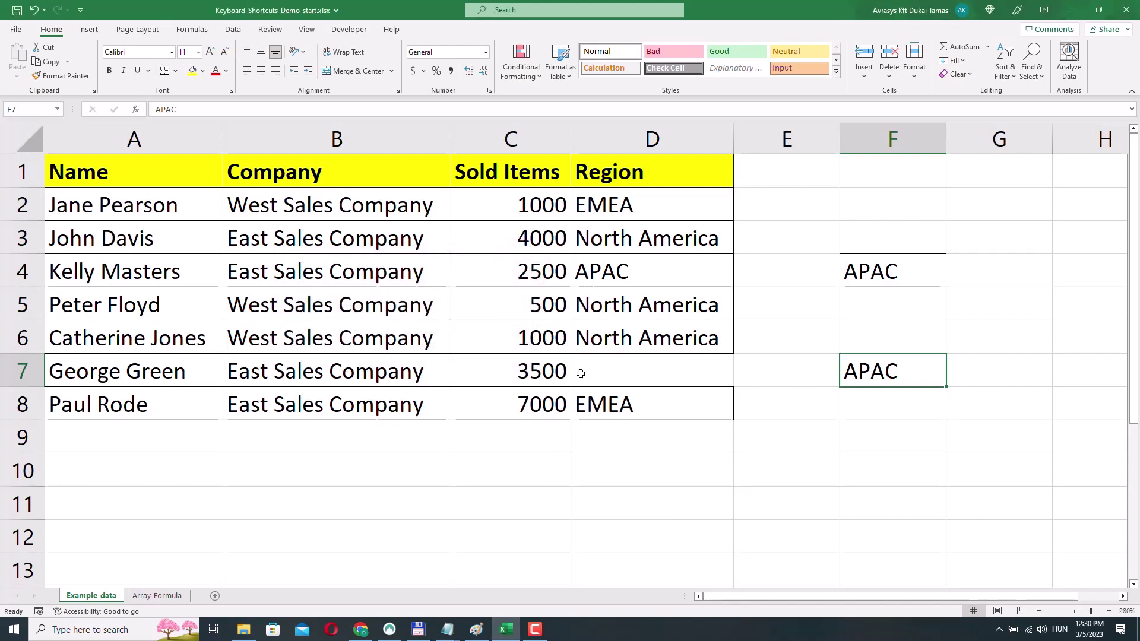
pyautogui.hotkey('ctrl', 'g')
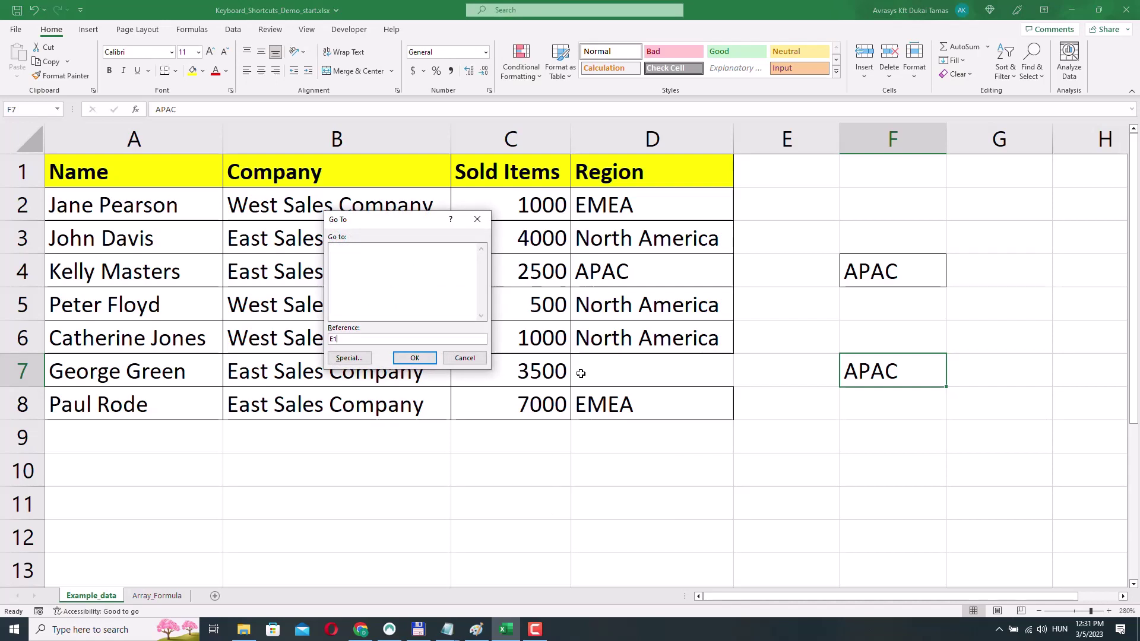
pyautogui.write('0')
pyautogui.click(415, 358)
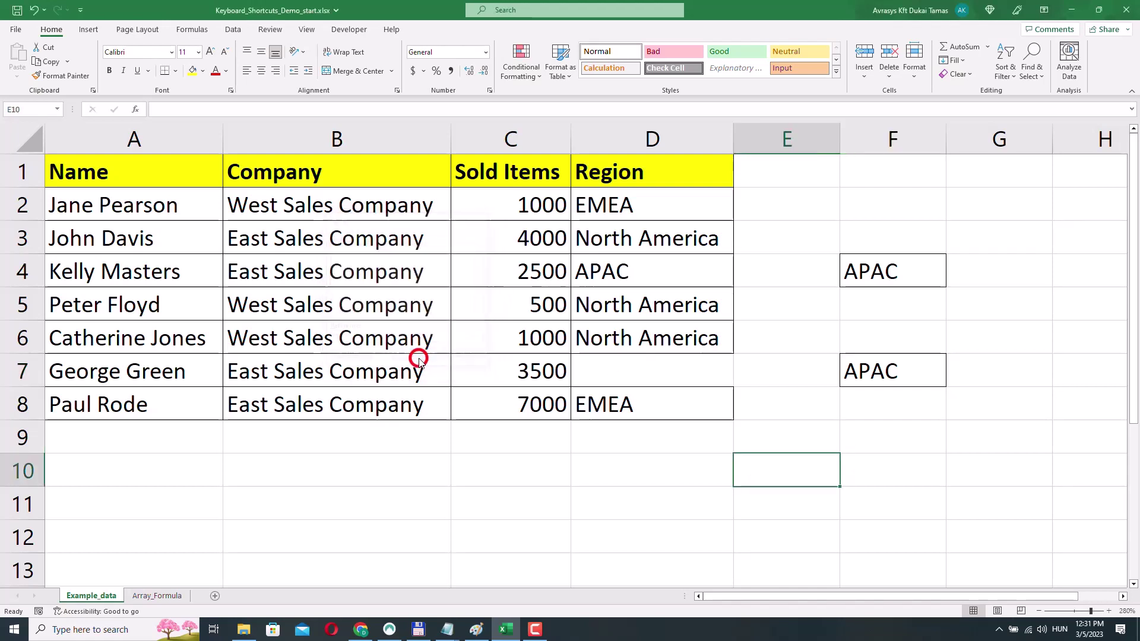
pyautogui.click(164, 597)
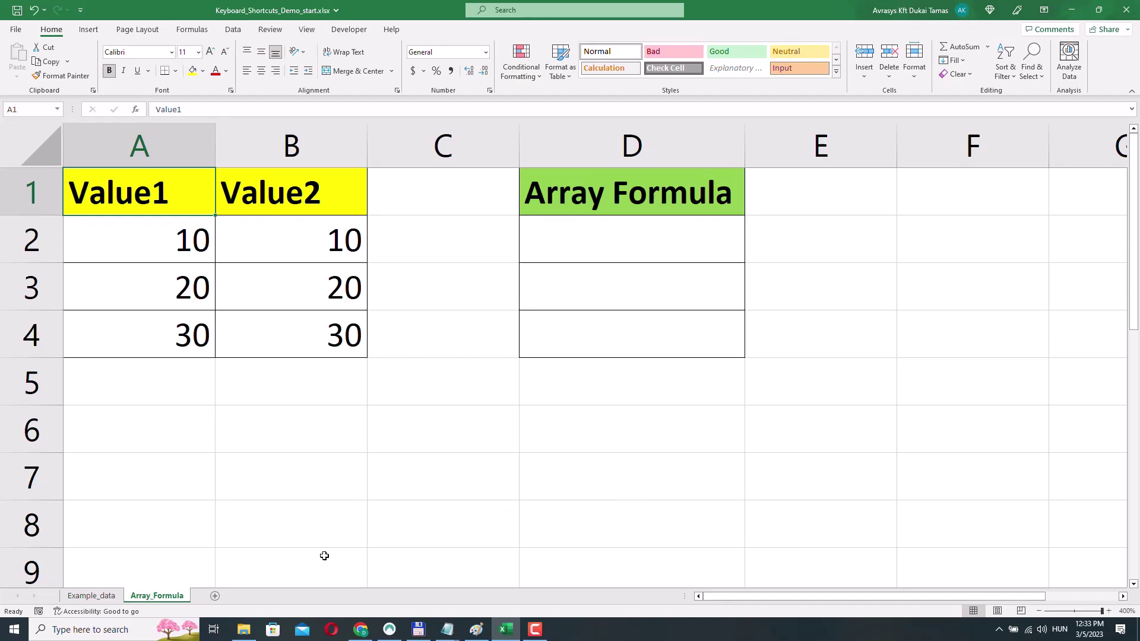
# Step: Enter the array formula {=A2:A4+B2:B4} across D2:D4, giving 20, 40, 60, and save
pyautogui.moveTo(608, 242); pyautogui.dragTo(618, 333)
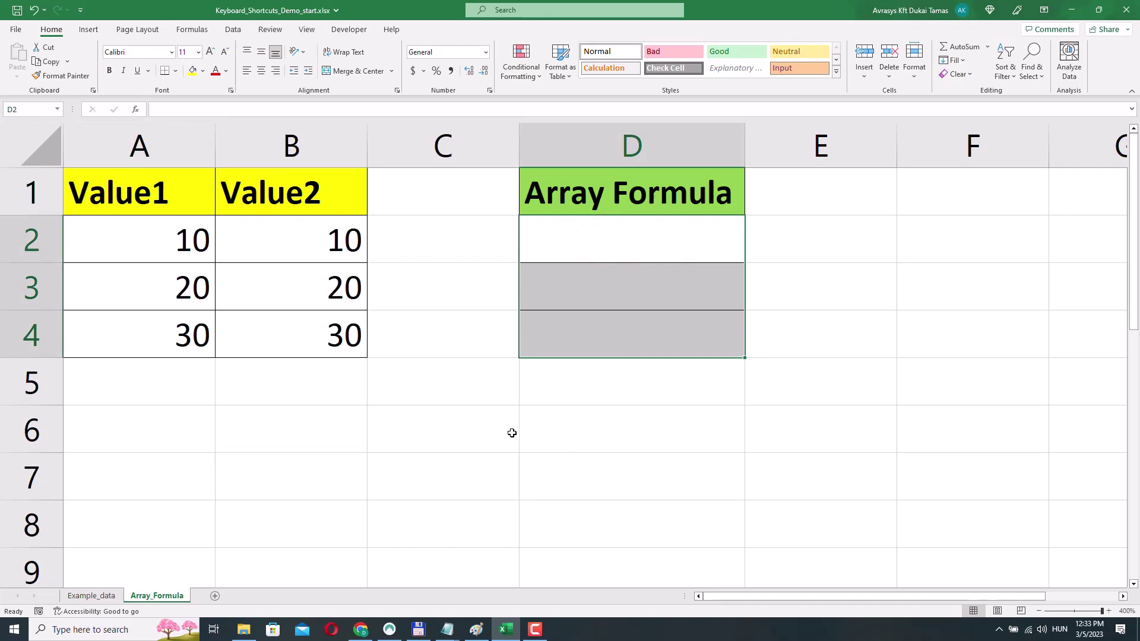
pyautogui.click(180, 115)
pyautogui.write('=')
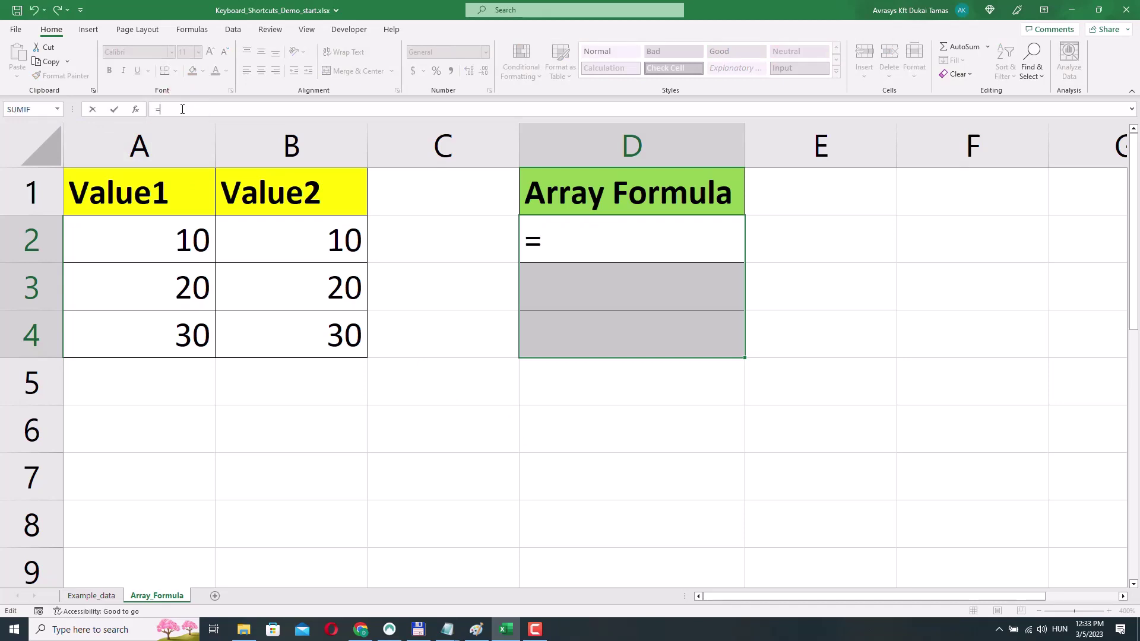
pyautogui.moveTo(168, 239); pyautogui.dragTo(162, 321)
pyautogui.click(227, 113)
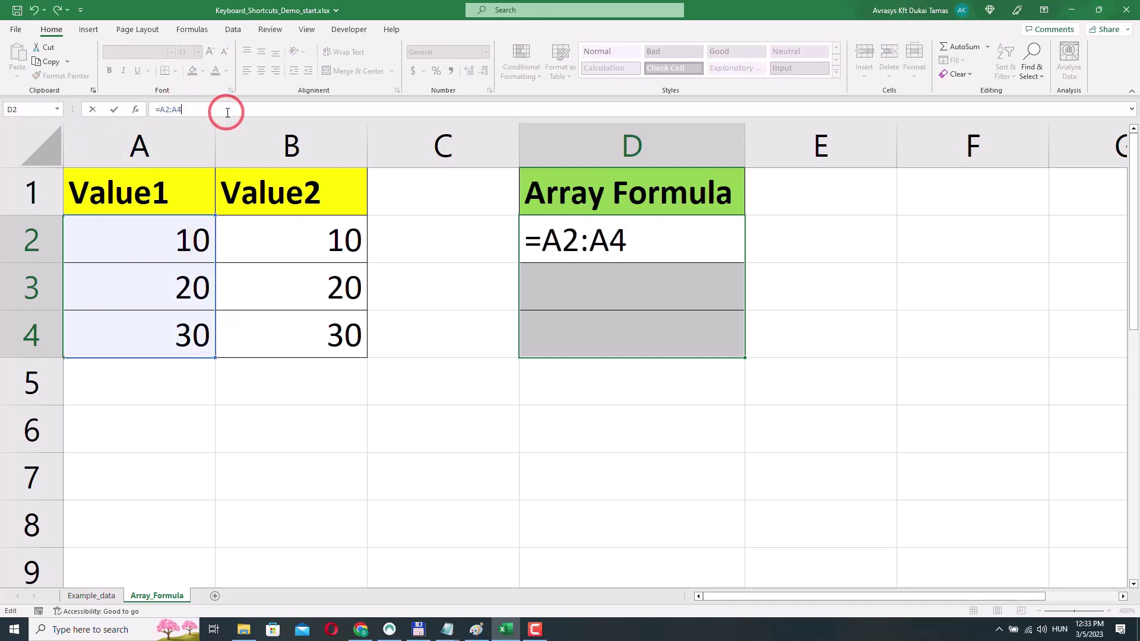
pyautogui.write('+')
pyautogui.moveTo(280, 240); pyautogui.dragTo(280, 345)
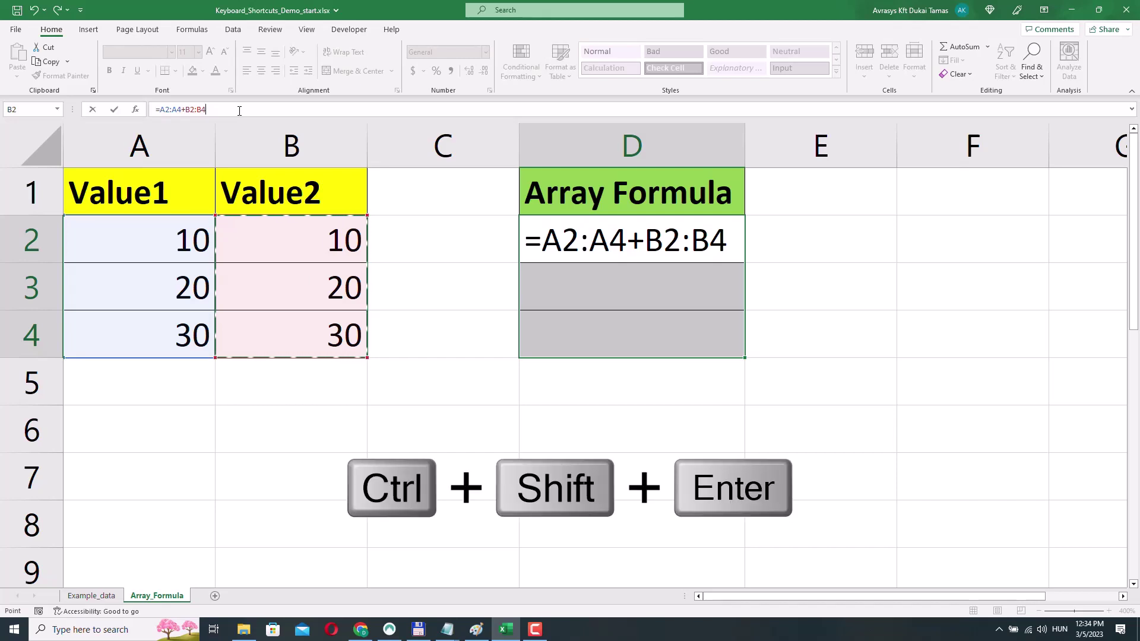
pyautogui.hotkey('ctrl', 'shift', 'Return')
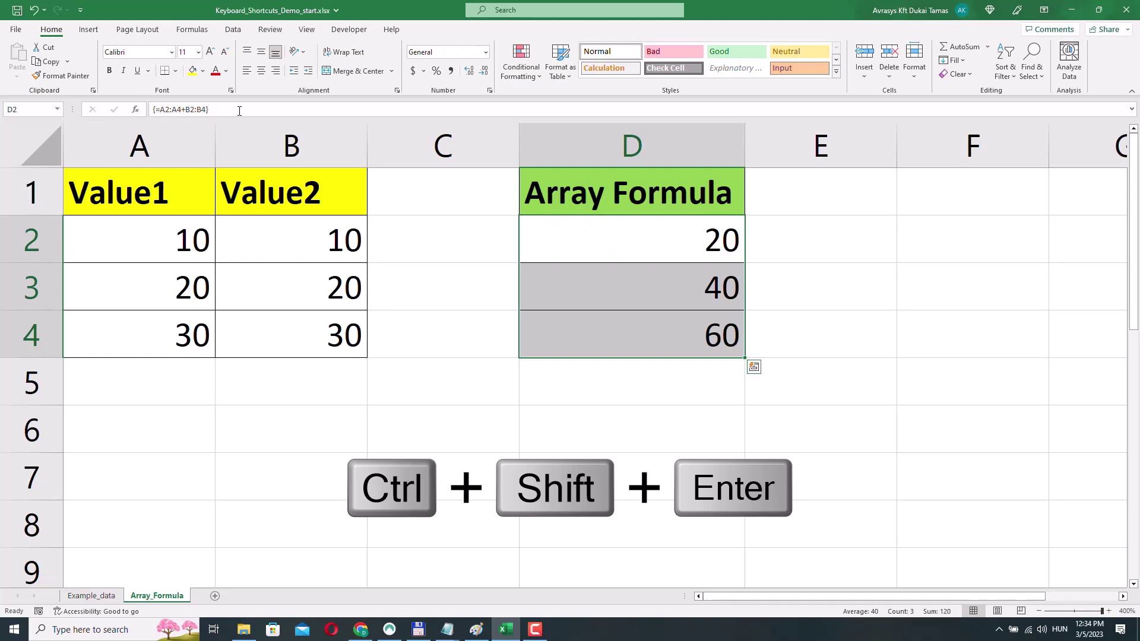
pyautogui.hotkey('ctrl', 's')
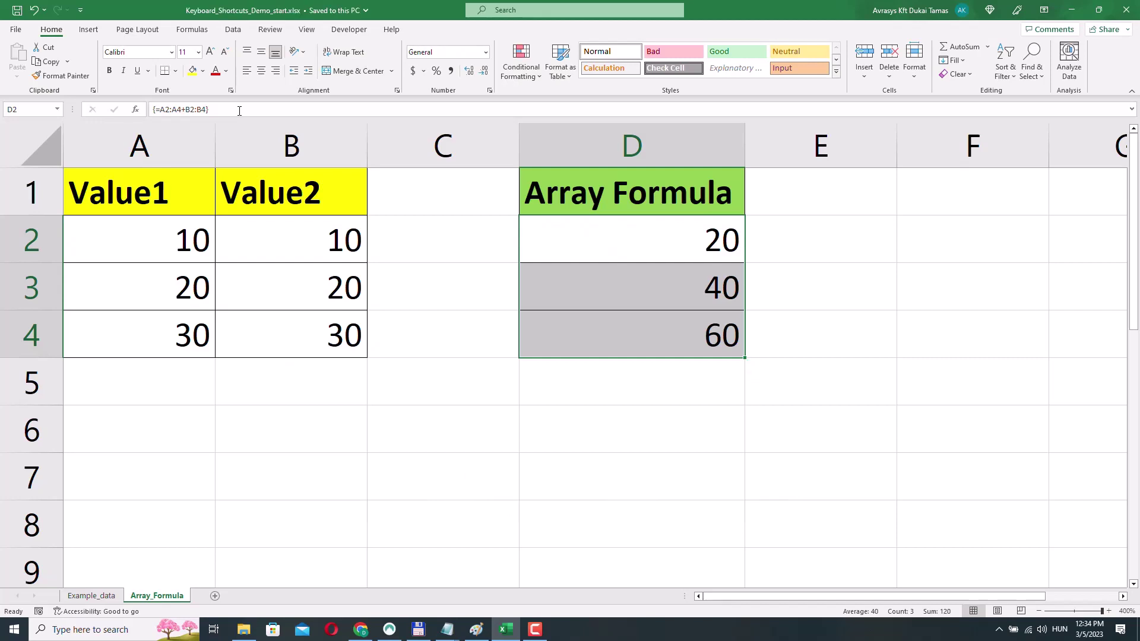